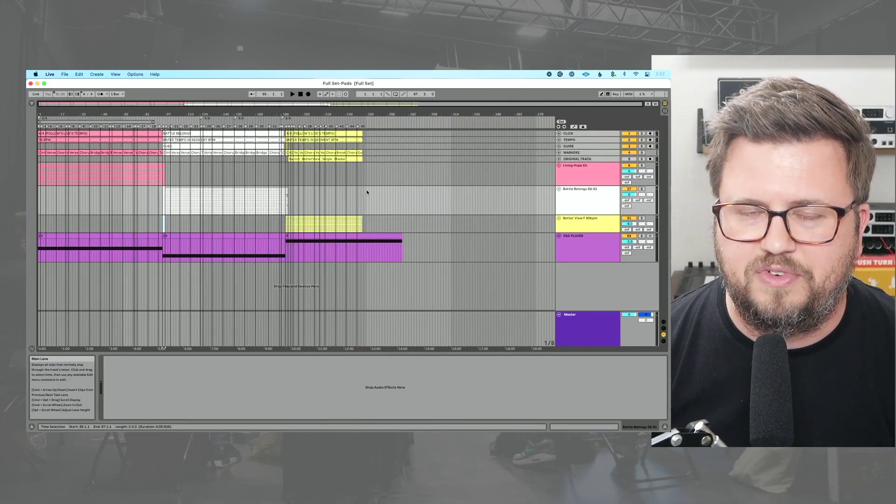
# Set the audio input device to No Device, keep CoreAudio, and choose PlayAUDIO12 for output.
pyautogui.press('super+comma')
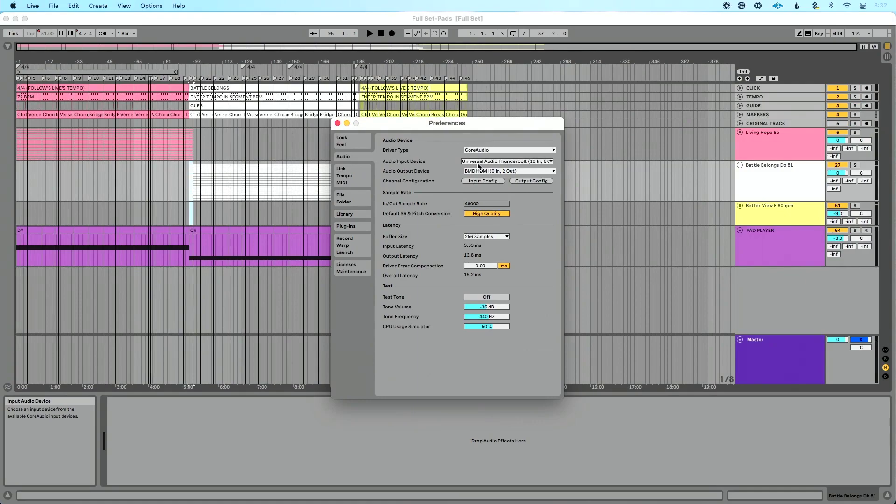
pyautogui.click(478, 163)
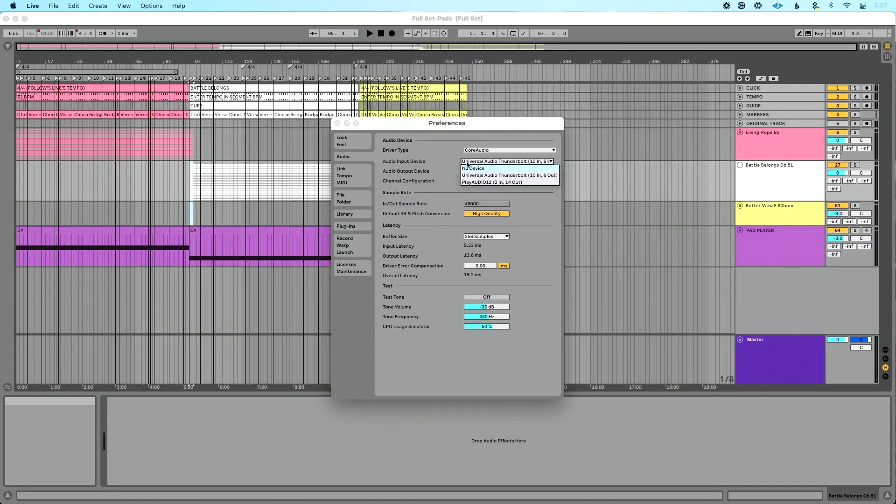
pyautogui.click(472, 168)
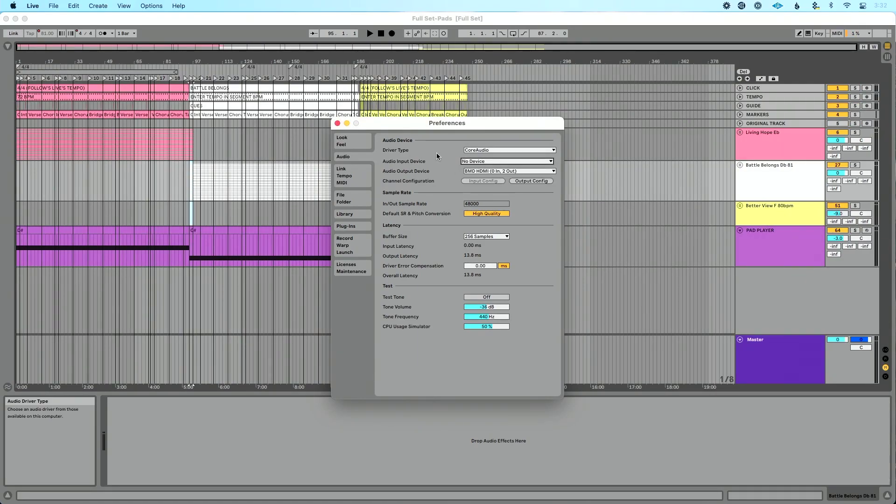
pyautogui.click(488, 151)
pyautogui.click(493, 140)
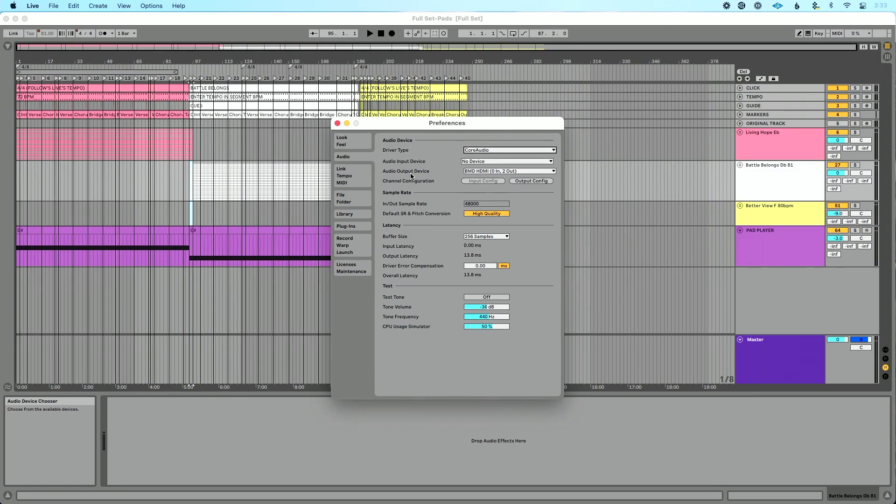
pyautogui.click(484, 173)
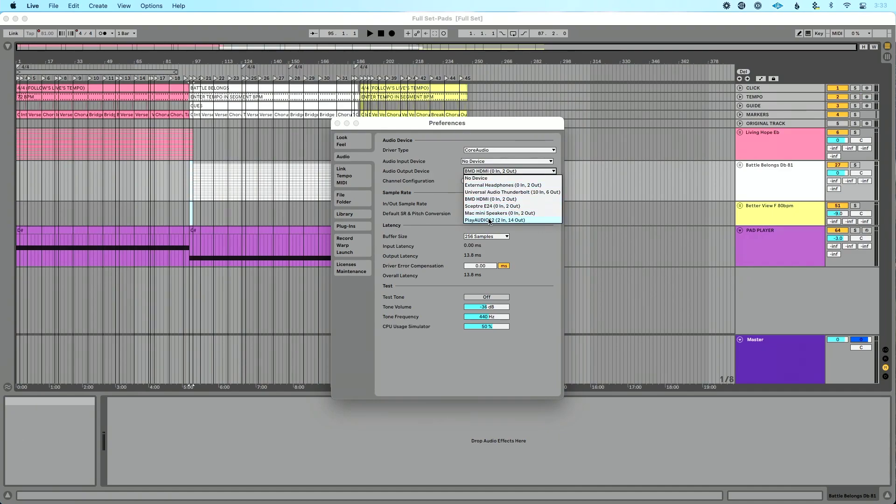
pyautogui.click(490, 220)
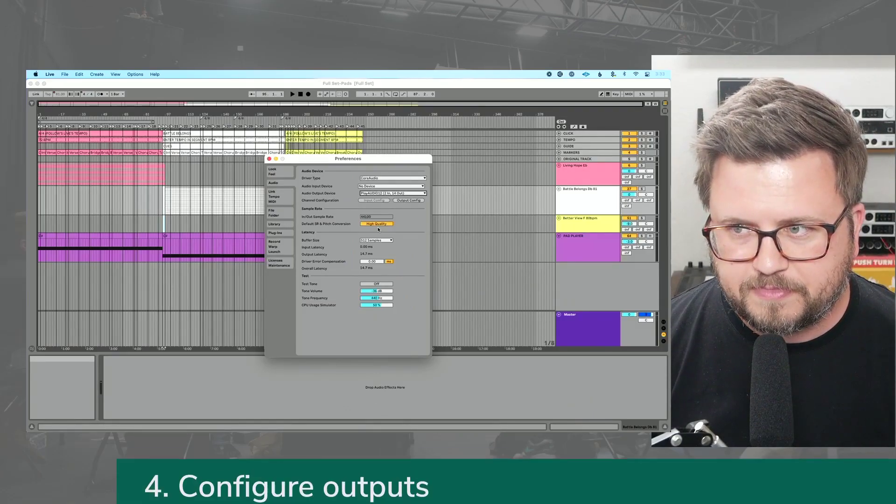
pyautogui.click(414, 202)
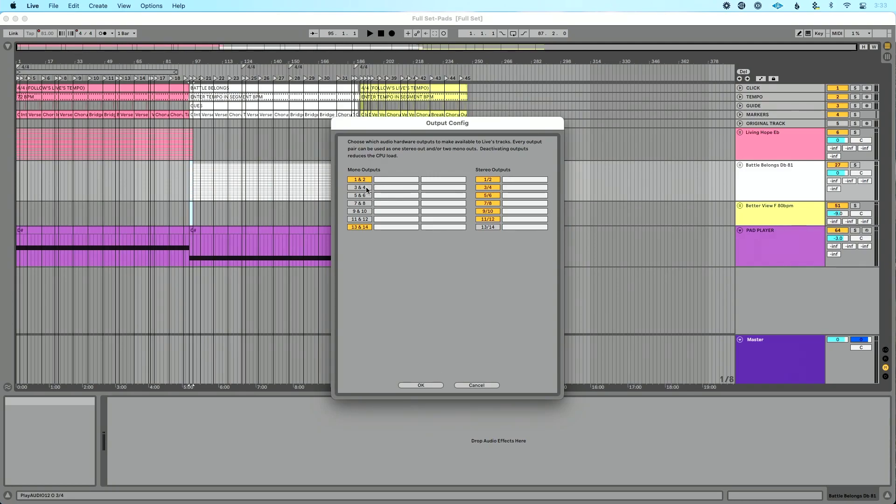
# Enable mono output pairs 3 & 4 through 11 & 12, leaving stereo 13/14 active.
pyautogui.click(367, 187)
pyautogui.click(368, 196)
pyautogui.click(368, 203)
pyautogui.click(368, 211)
pyautogui.click(368, 220)
pyautogui.click(492, 228)
pyautogui.click(492, 227)
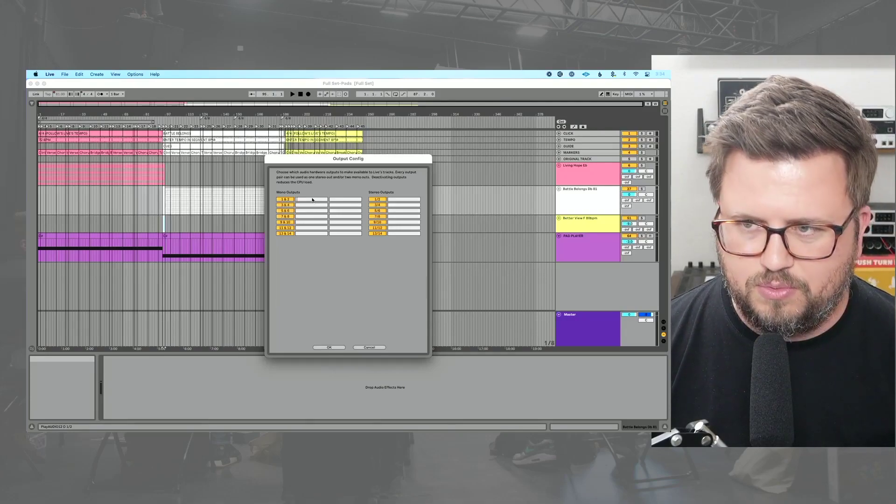
# Name mono outputs 1 and 2 'Click' and 'Guide', stereo pair 1/2 'Click/Guide', and confirm.
pyautogui.write('lick')
pyautogui.press('Tab')
pyautogui.write('Guide')
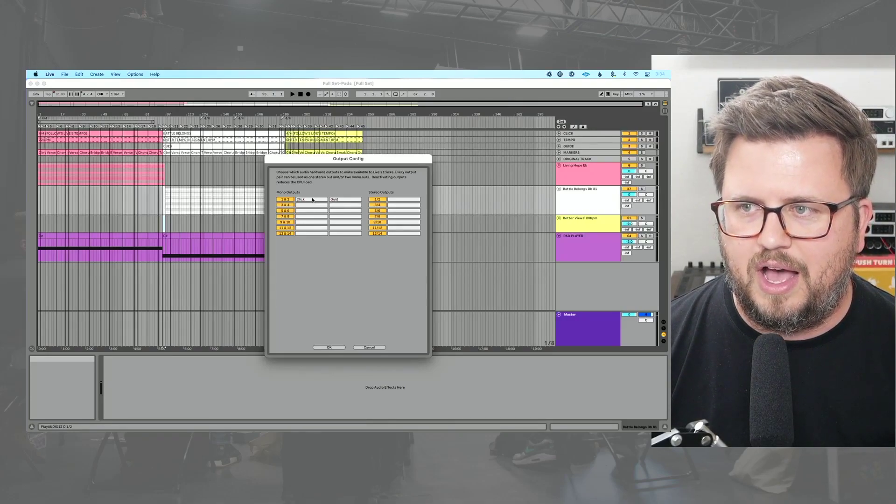
pyautogui.click(402, 200)
pyautogui.write('Click/Guide')
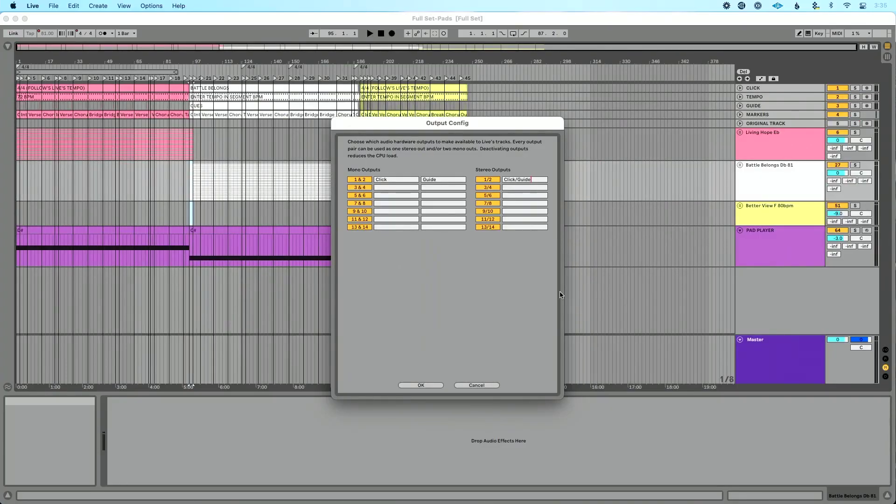
pyautogui.click(420, 384)
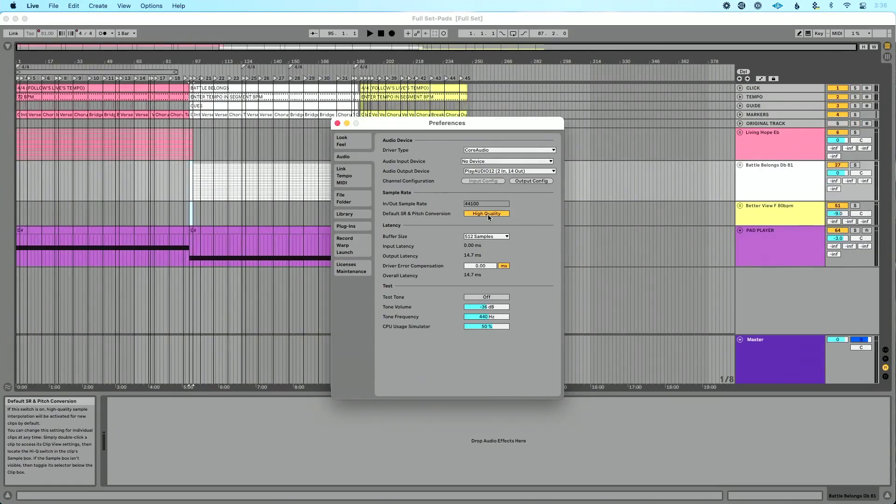
pyautogui.click(490, 241)
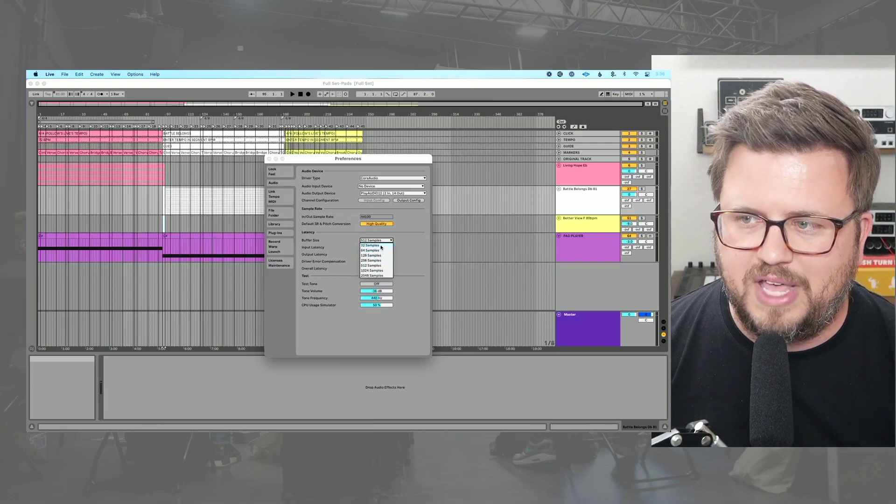
pyautogui.click(381, 246)
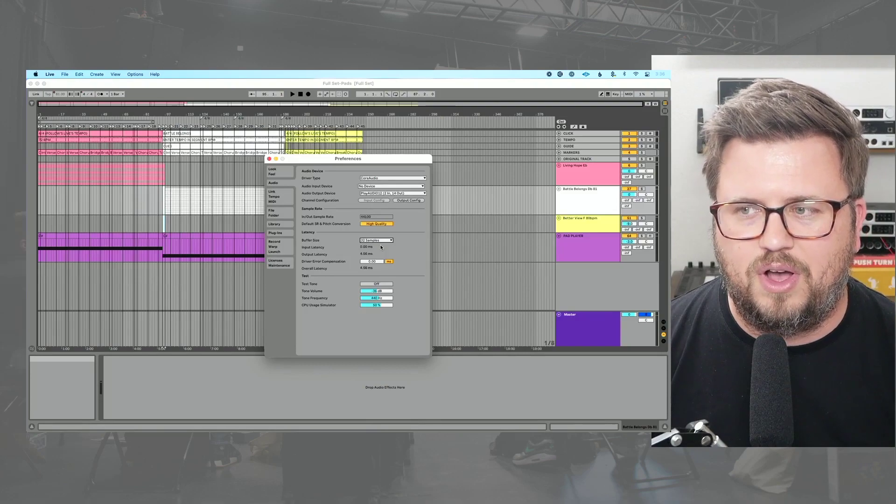
pyautogui.click(381, 240)
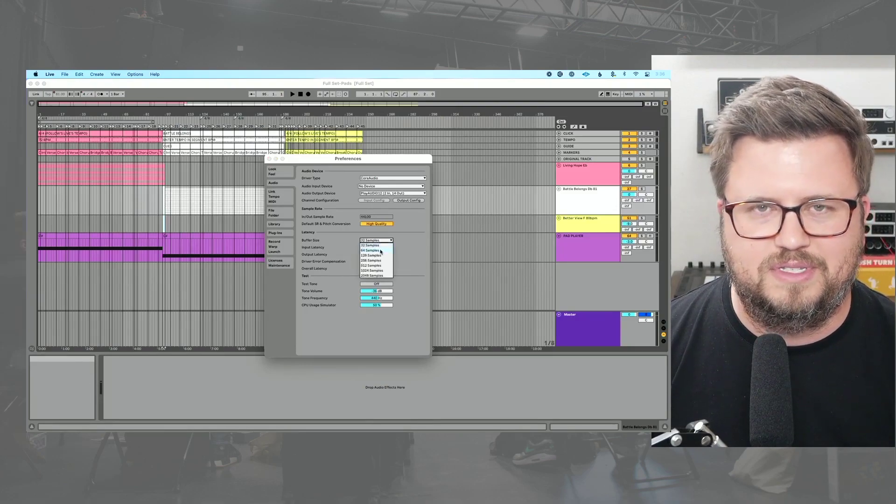
pyautogui.click(380, 251)
pyautogui.click(383, 241)
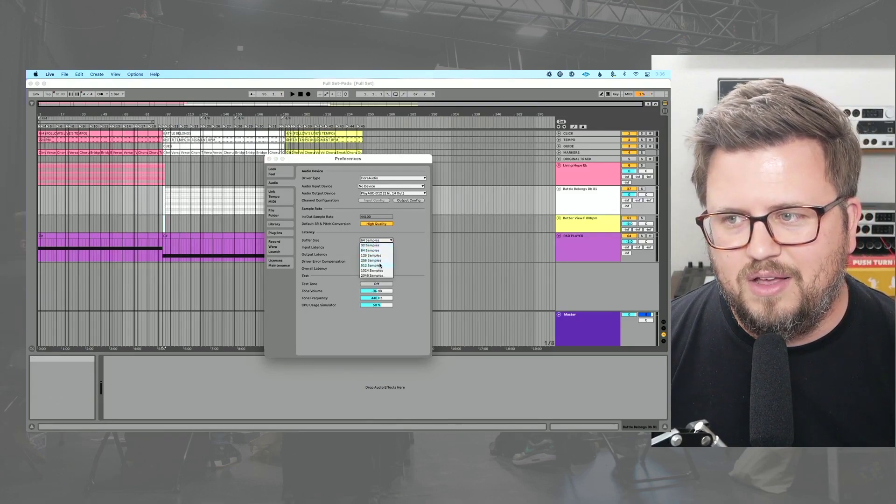
pyautogui.click(380, 265)
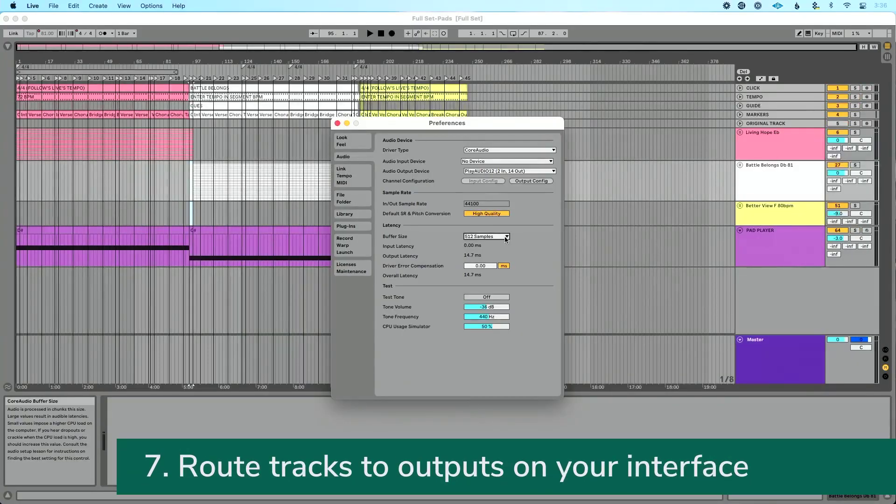
pyautogui.click(338, 124)
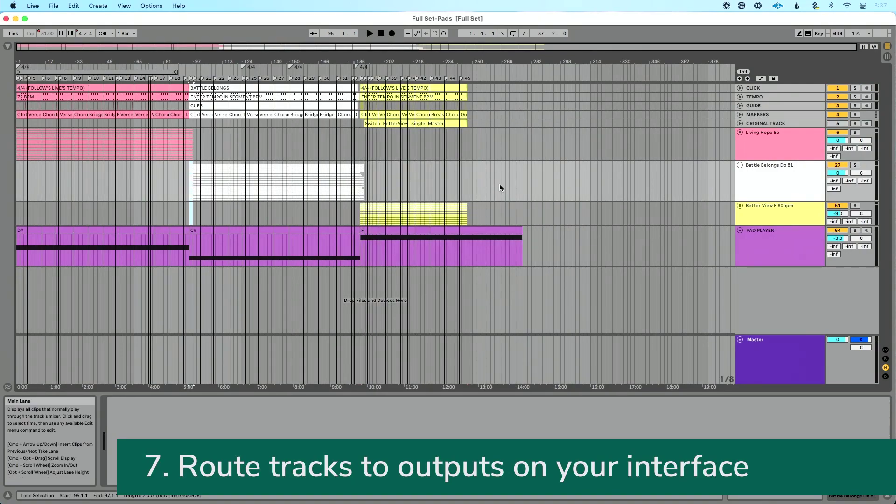
pyautogui.press('Tab')
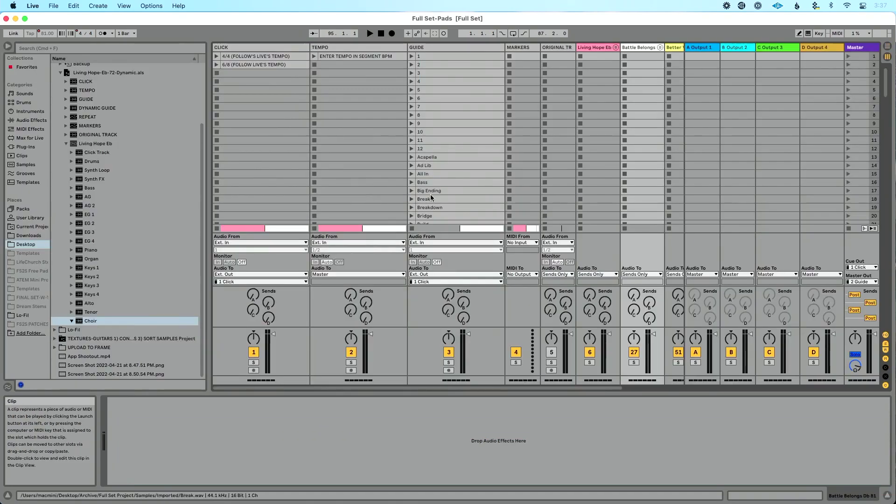
pyautogui.click(8, 46)
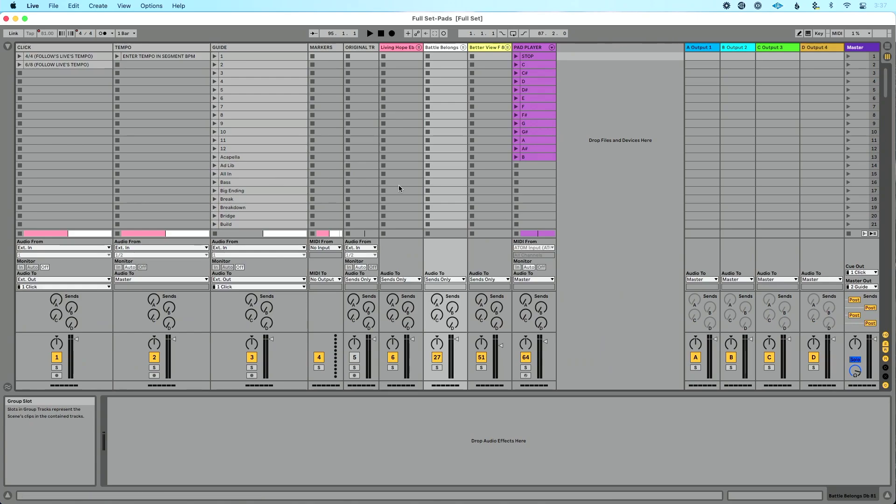
pyautogui.click(419, 48)
pyautogui.hscroll(4, 439, 162)
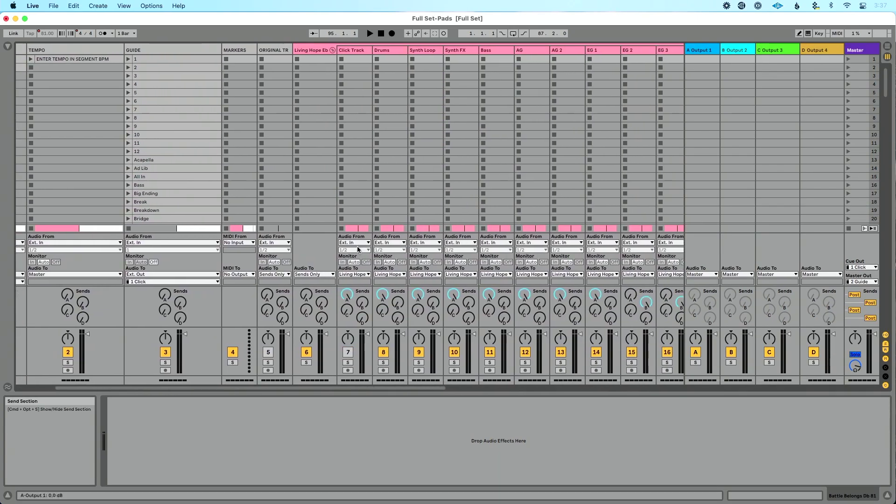
pyautogui.hscroll(5, 357, 245)
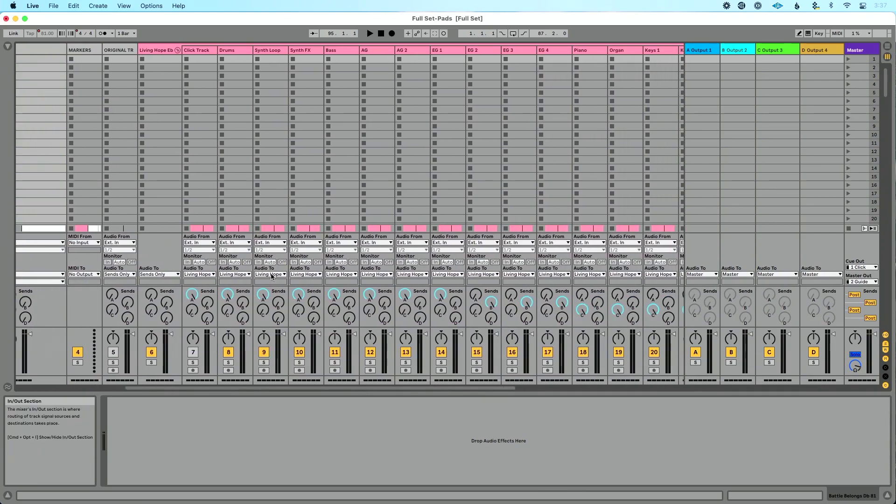
pyautogui.click(271, 274)
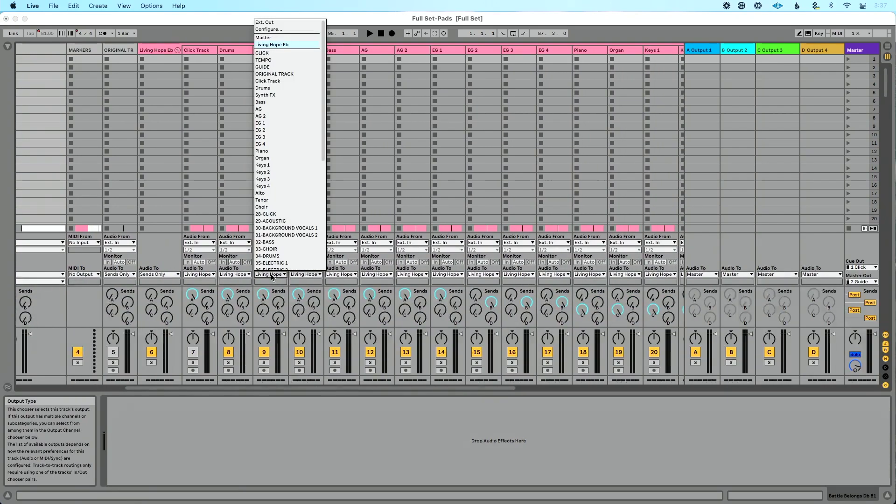
pyautogui.click(293, 22)
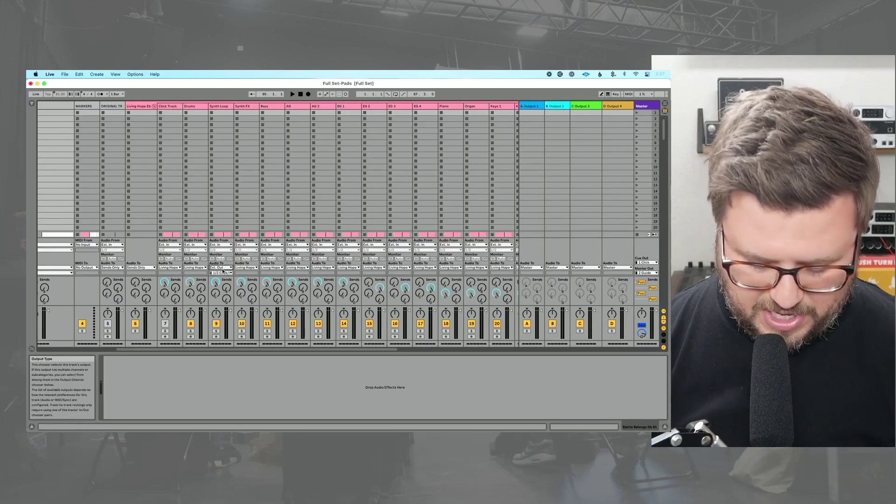
pyautogui.press('super+comma')
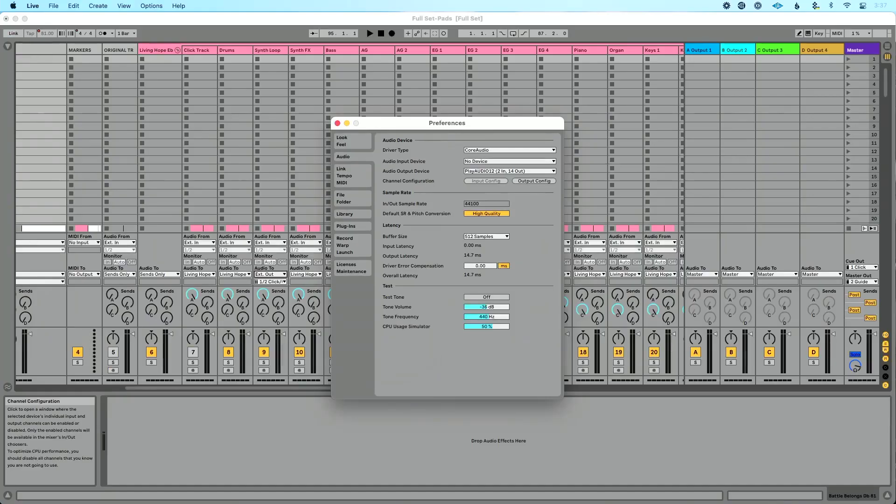
pyautogui.click(338, 123)
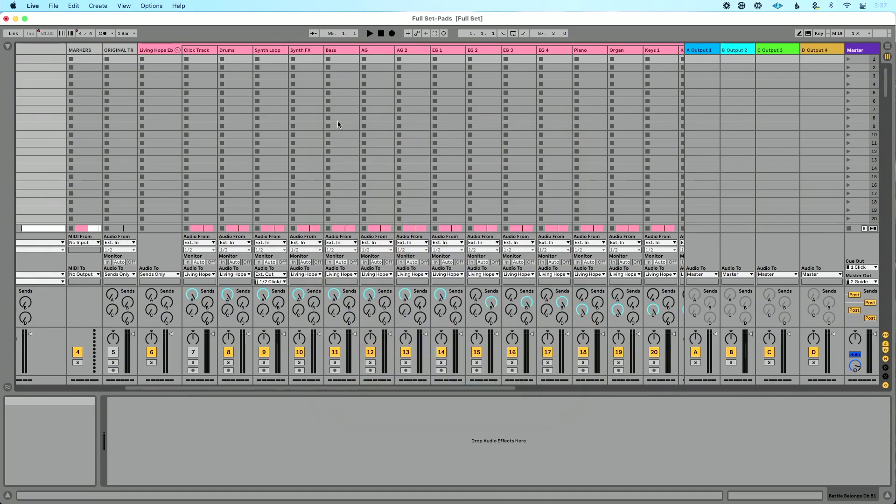
pyautogui.click(268, 274)
# Change Synth Loop's output channel from 1/2 Click/Guide to 1 Click.
pyautogui.click(269, 275)
pyautogui.click(272, 282)
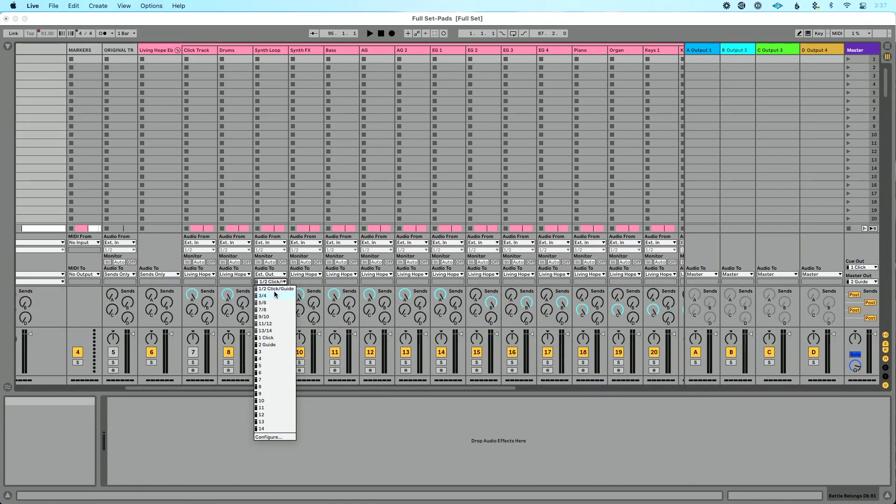
pyautogui.click(273, 289)
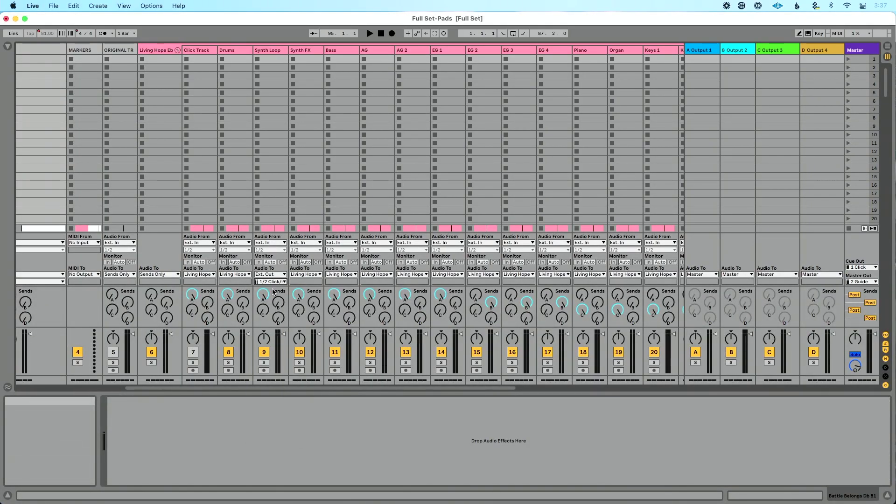
pyautogui.click(275, 282)
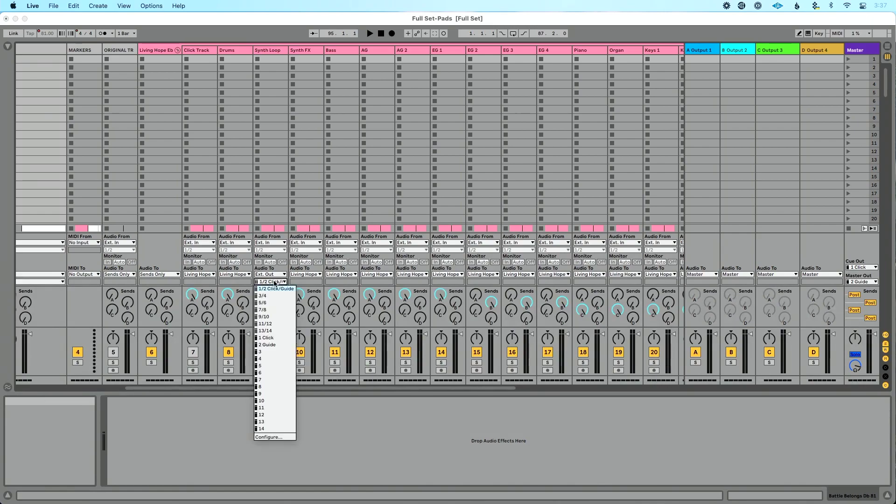
pyautogui.click(278, 337)
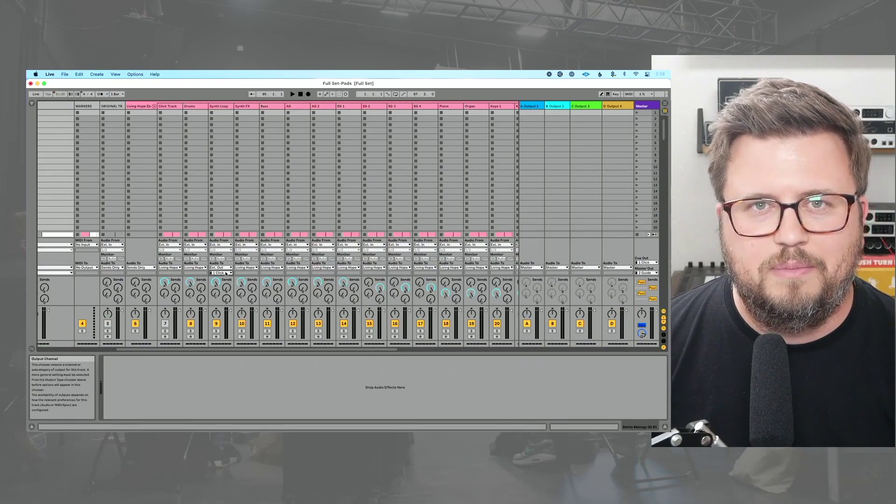
# Route Synth Loop back into the Living Hope Eb group and collapse the group.
pyautogui.click(223, 269)
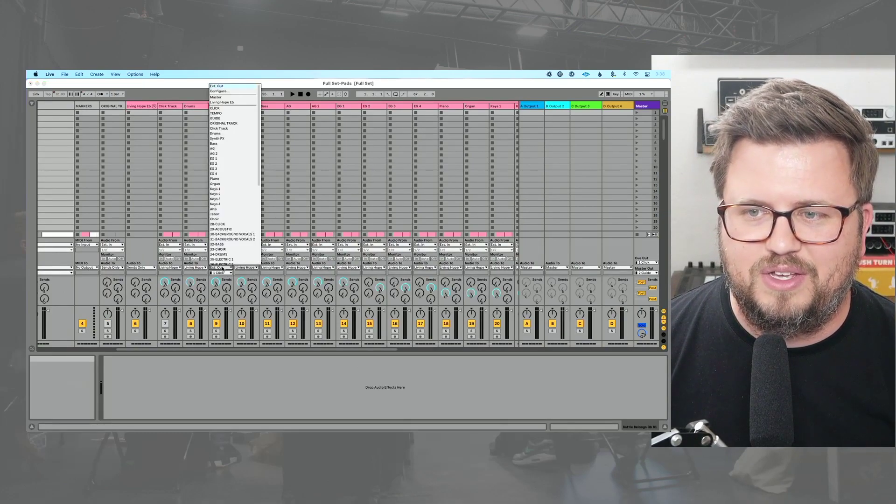
pyautogui.click(222, 101)
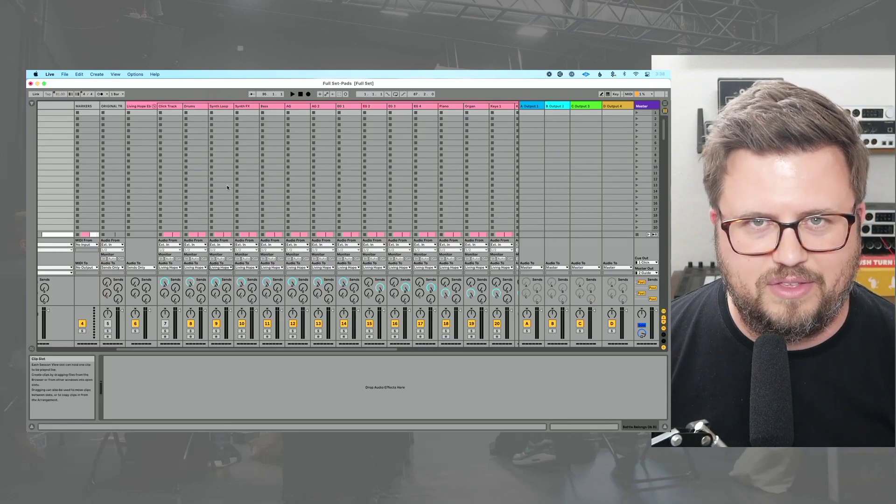
pyautogui.click(154, 107)
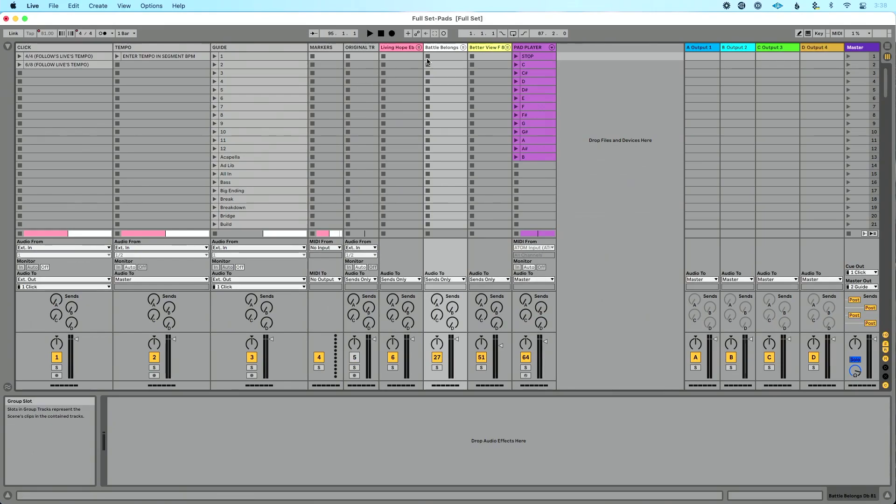
# Select the Battle Belongs and Better View F tracks, then return tracks A through D.
pyautogui.click(442, 56)
pyautogui.click(483, 55)
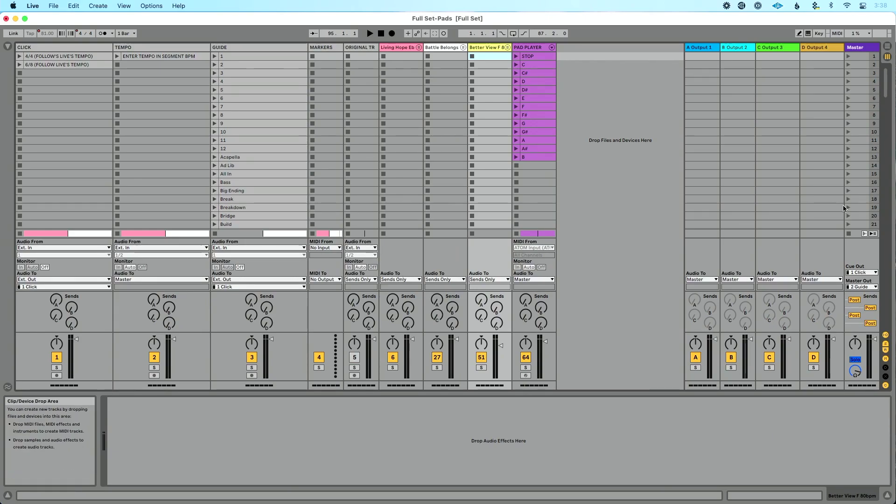
pyautogui.click(714, 49)
pyautogui.click(746, 48)
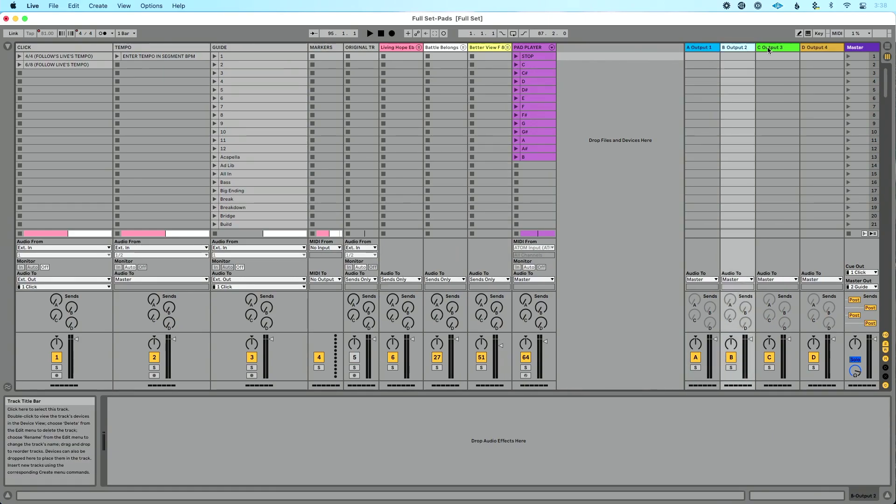
pyautogui.click(776, 49)
pyautogui.click(821, 49)
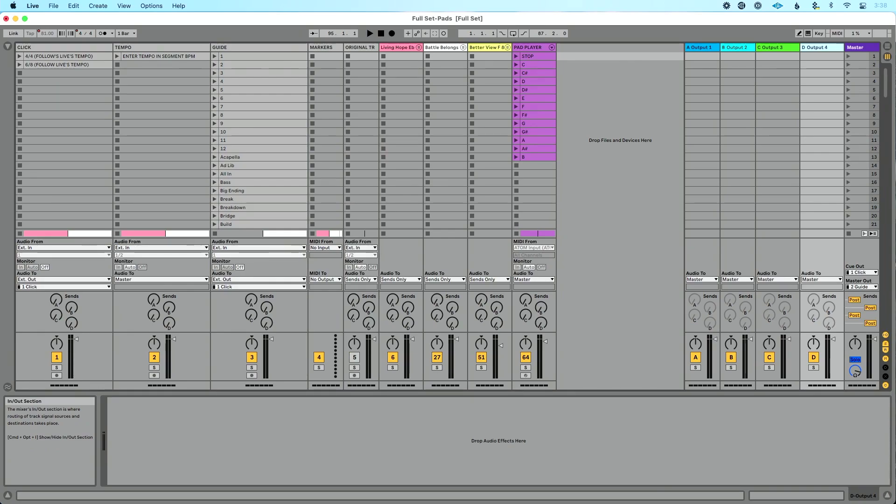
# Route return A to Ext. Out, and return B to Ext. Out channels 3/4.
pyautogui.click(699, 280)
pyautogui.click(727, 20)
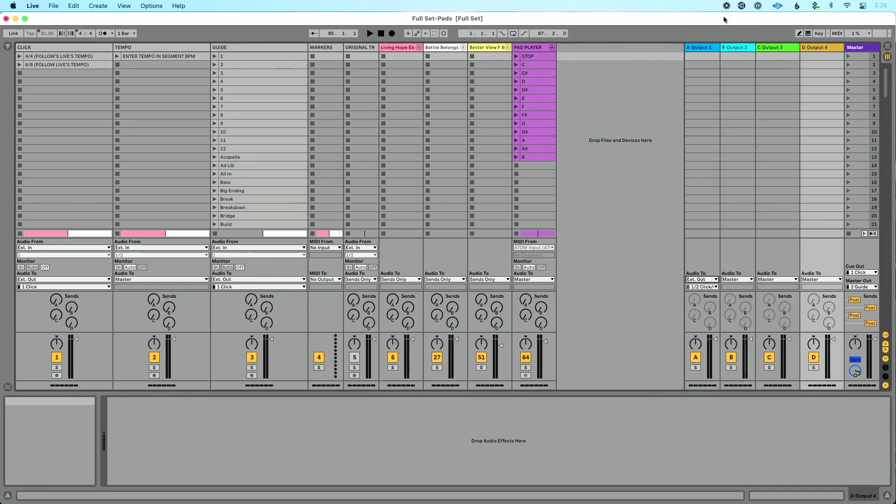
pyautogui.click(737, 279)
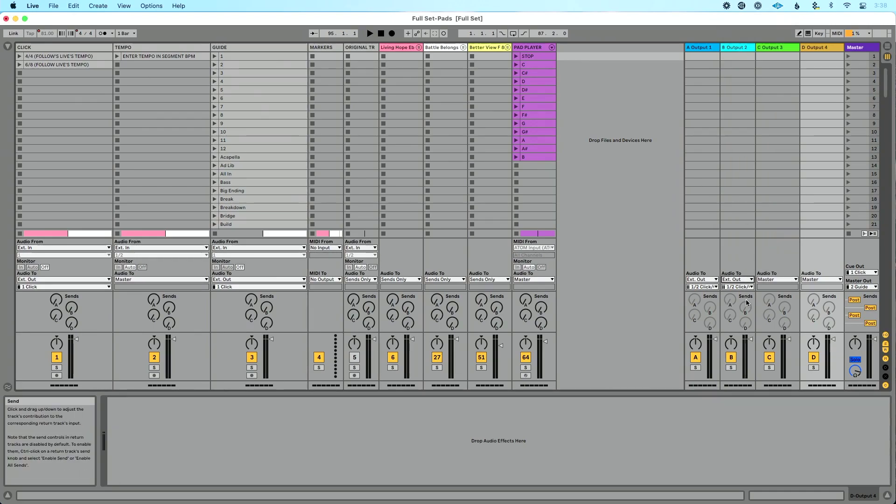
pyautogui.click(738, 287)
pyautogui.click(730, 301)
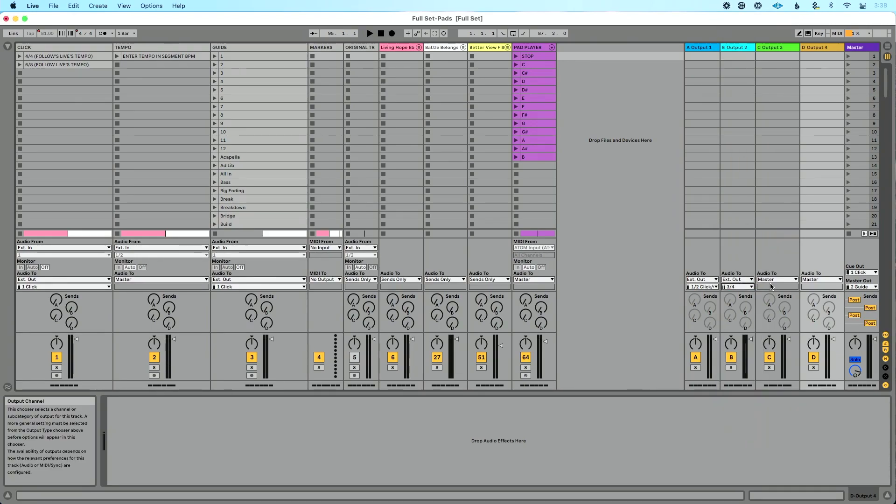
# Route return C to Ext. Out channels 5/6 and return D to 7/8.
pyautogui.click(777, 279)
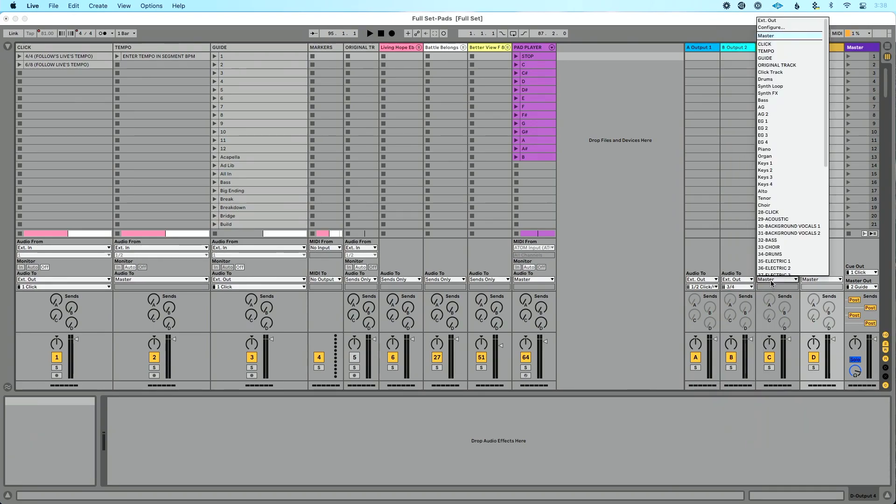
pyautogui.click(775, 21)
pyautogui.click(776, 287)
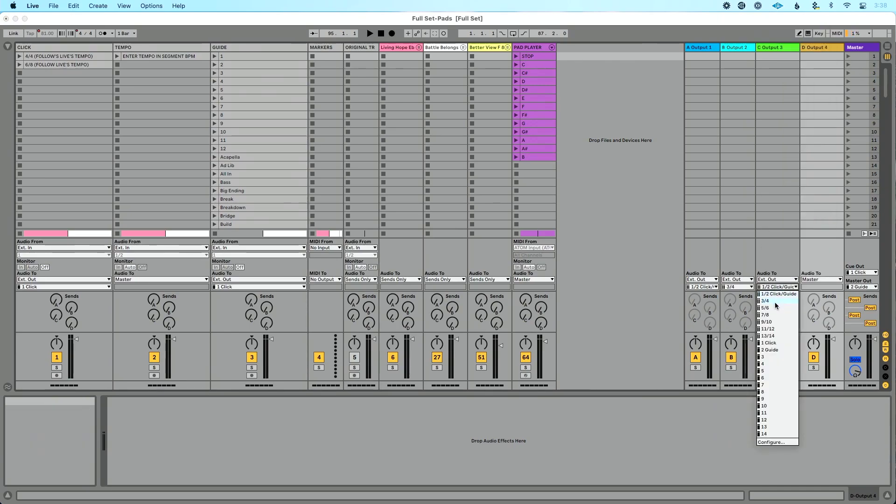
pyautogui.click(777, 309)
pyautogui.click(812, 280)
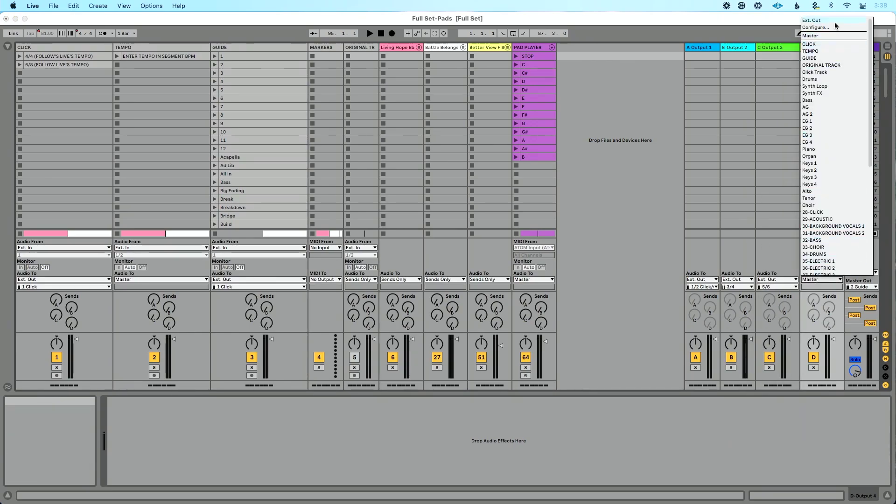
pyautogui.click(812, 20)
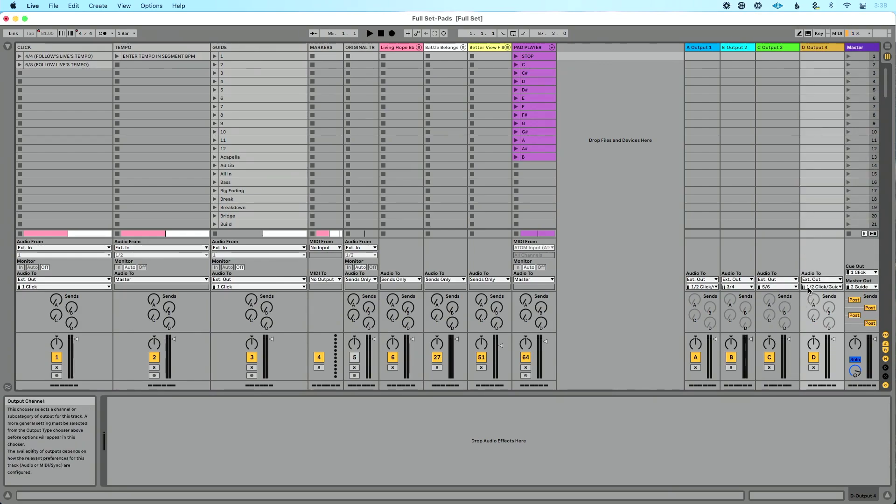
pyautogui.click(817, 287)
pyautogui.click(815, 315)
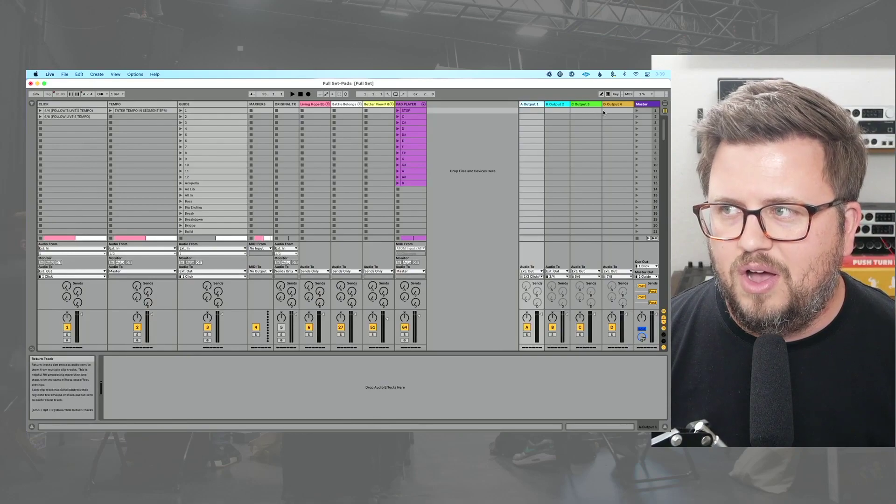
# Set the output channel of return tracks A–D to 1/2 Click/Guide.
pyautogui.click(537, 277)
pyautogui.click(536, 282)
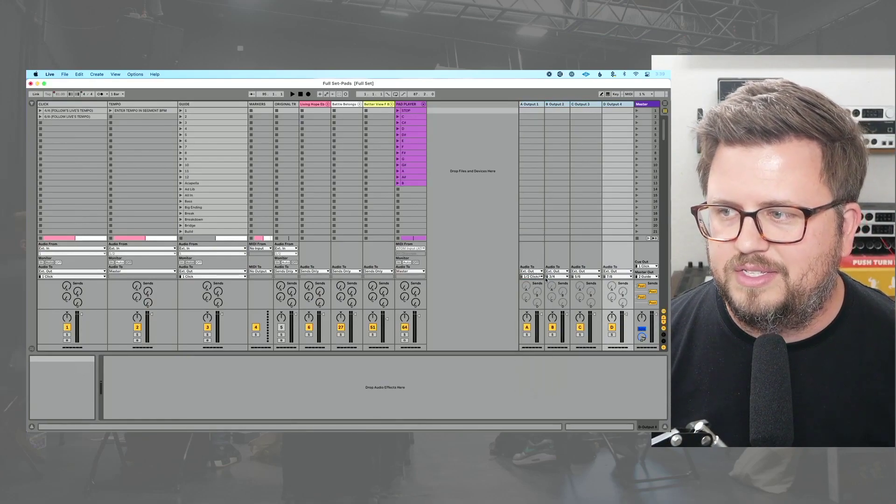
pyautogui.click(555, 277)
pyautogui.click(555, 282)
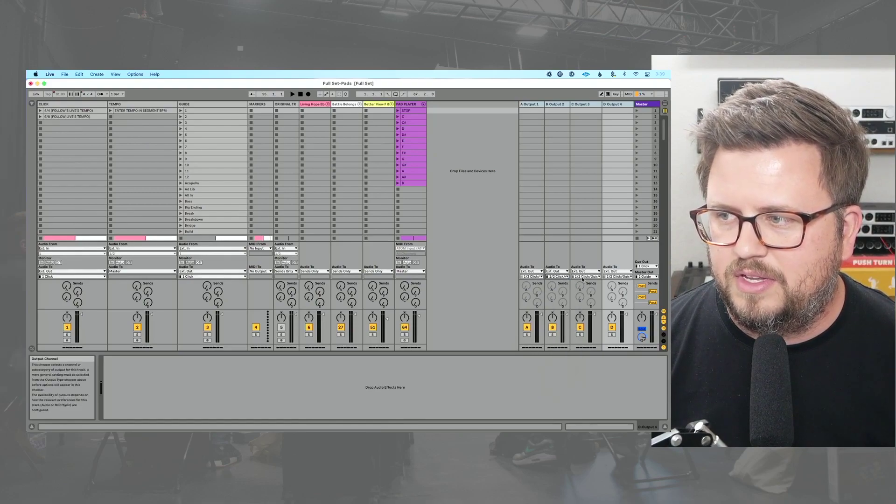